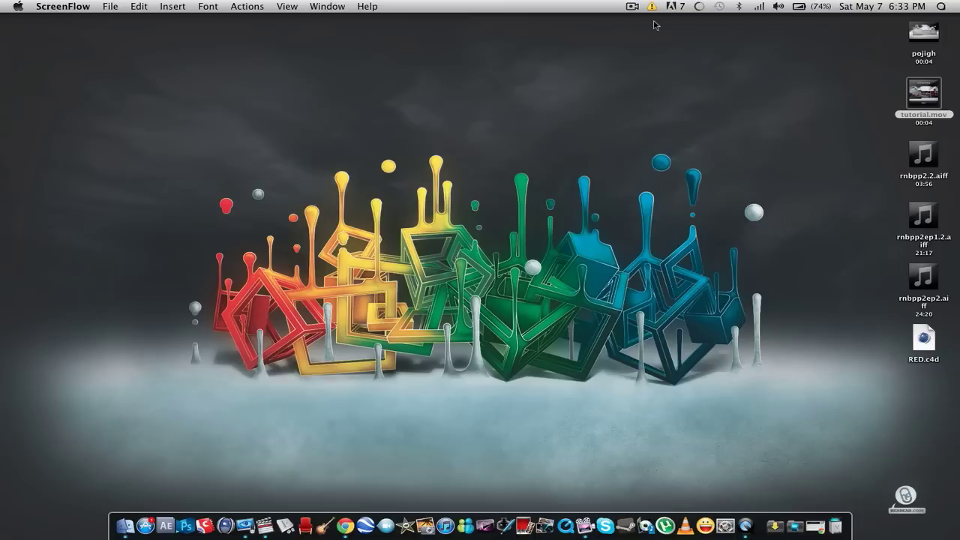
click(245, 525)
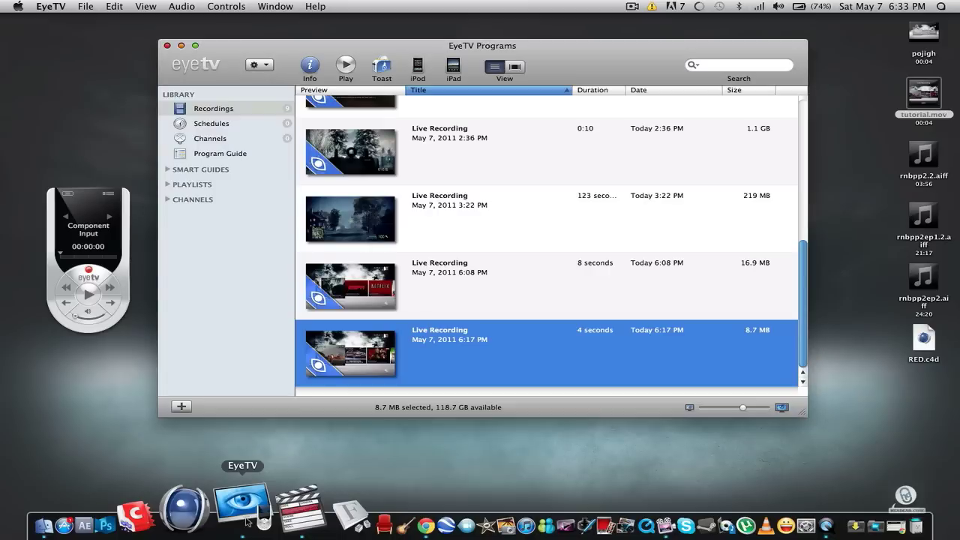
click(145, 6)
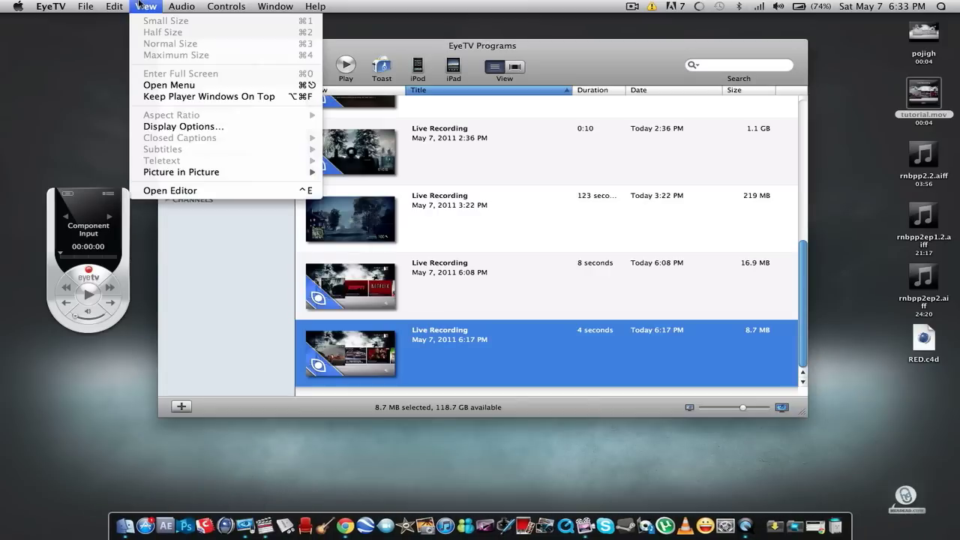
click(184, 124)
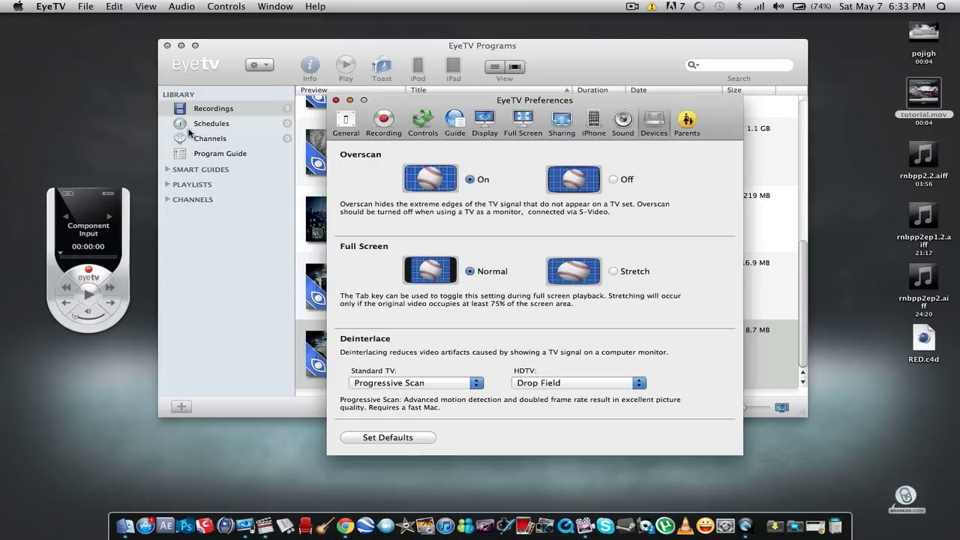
click(657, 123)
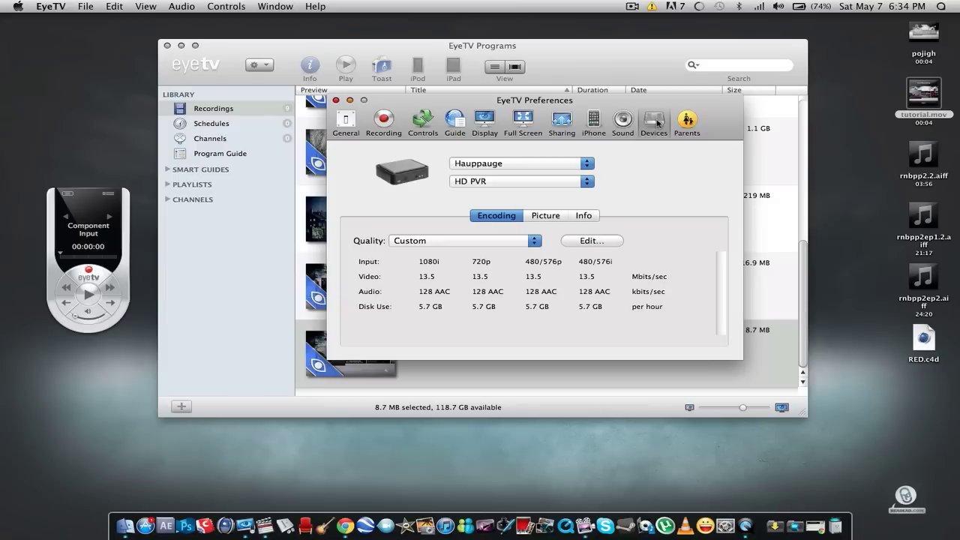
click(537, 243)
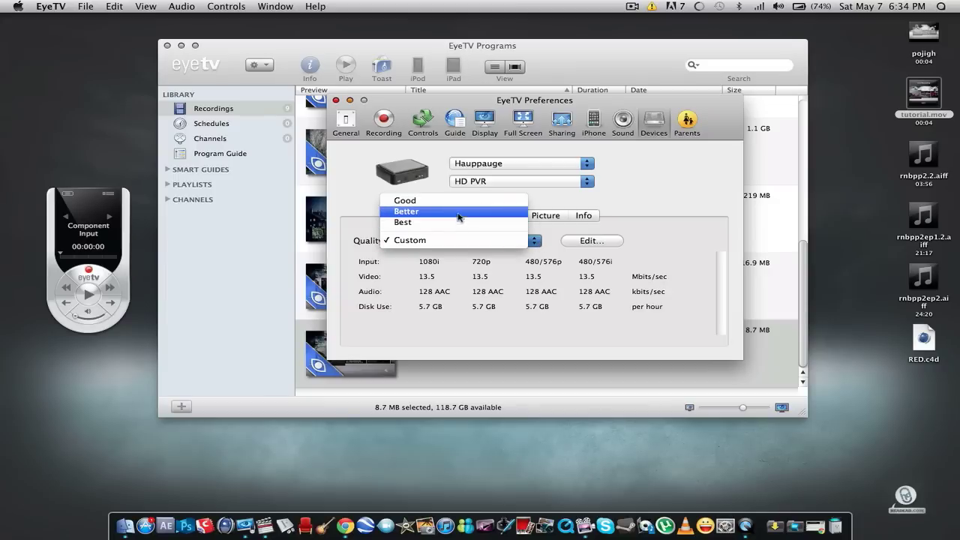
click(621, 232)
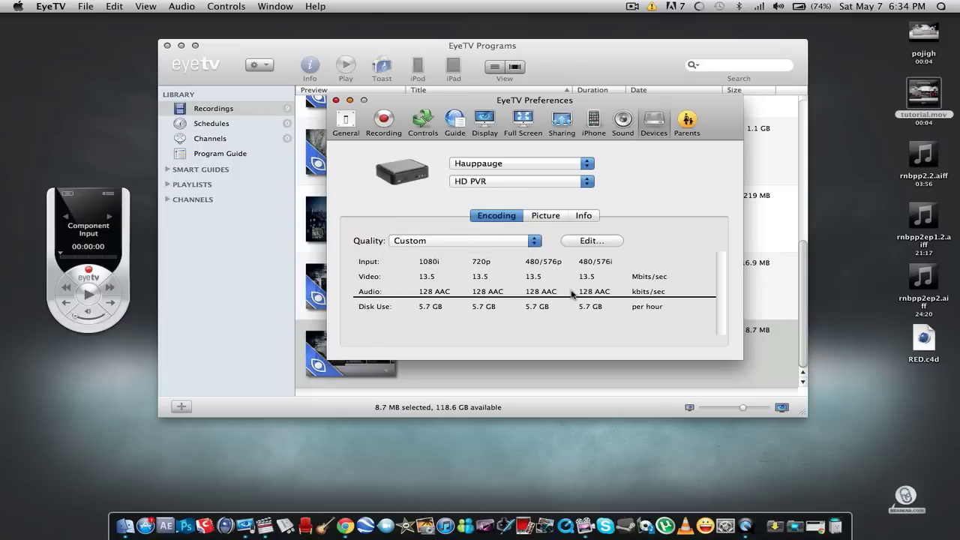
click(583, 242)
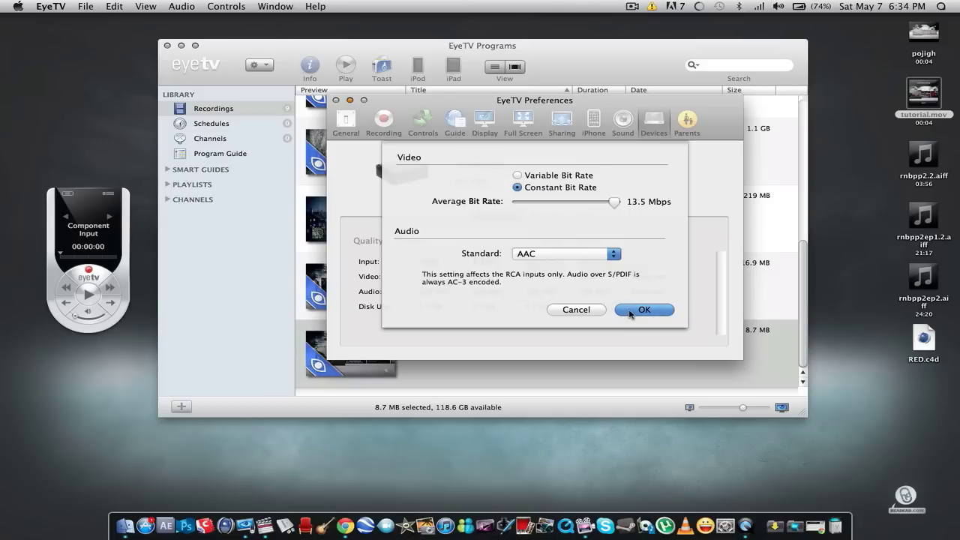
click(642, 310)
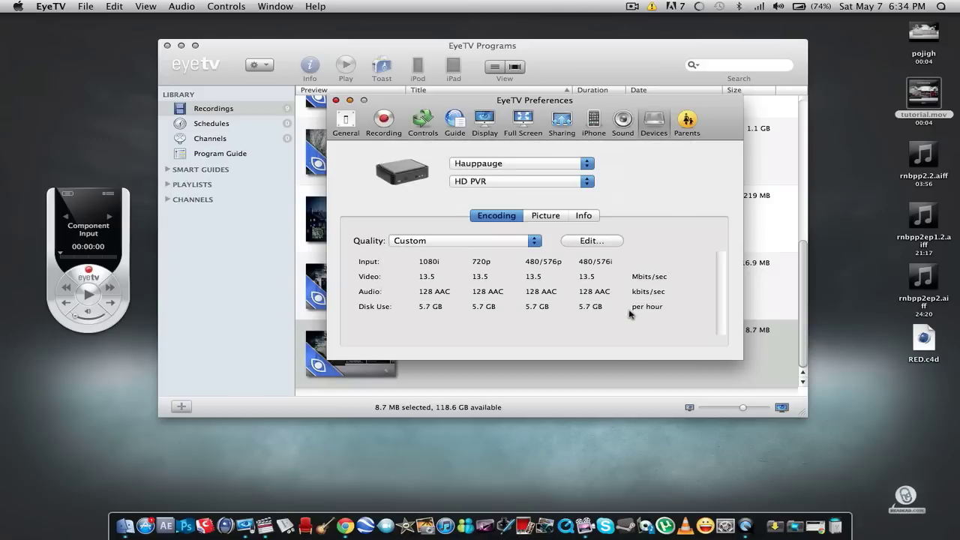
click(336, 101)
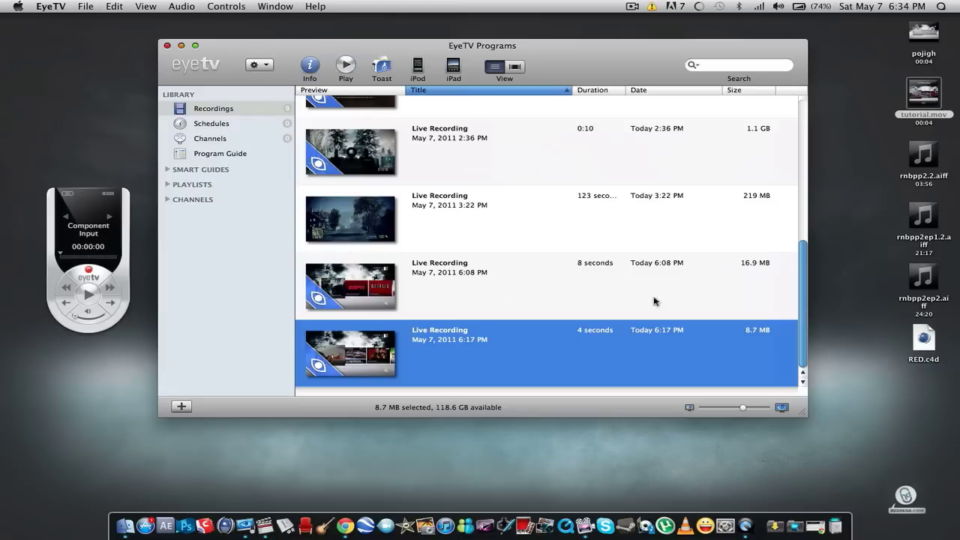
- Start exporting the 6:17 PM recording as a movie named 'tutorial'
right_click(577, 342)
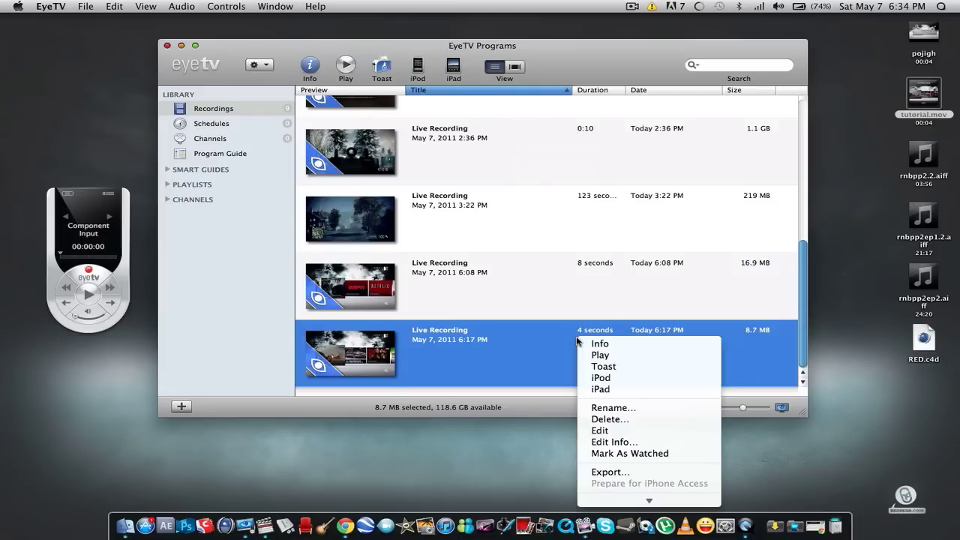
click(608, 473)
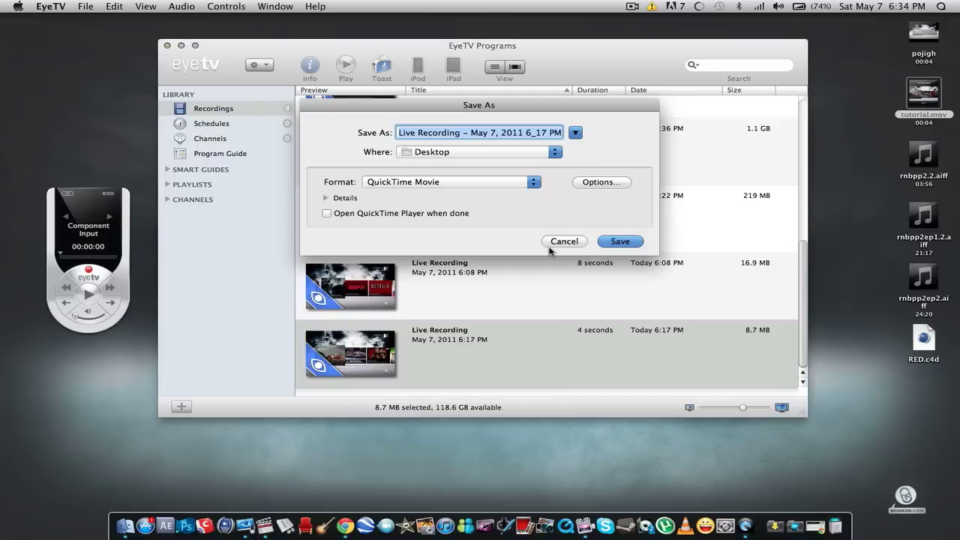
text(tutori)
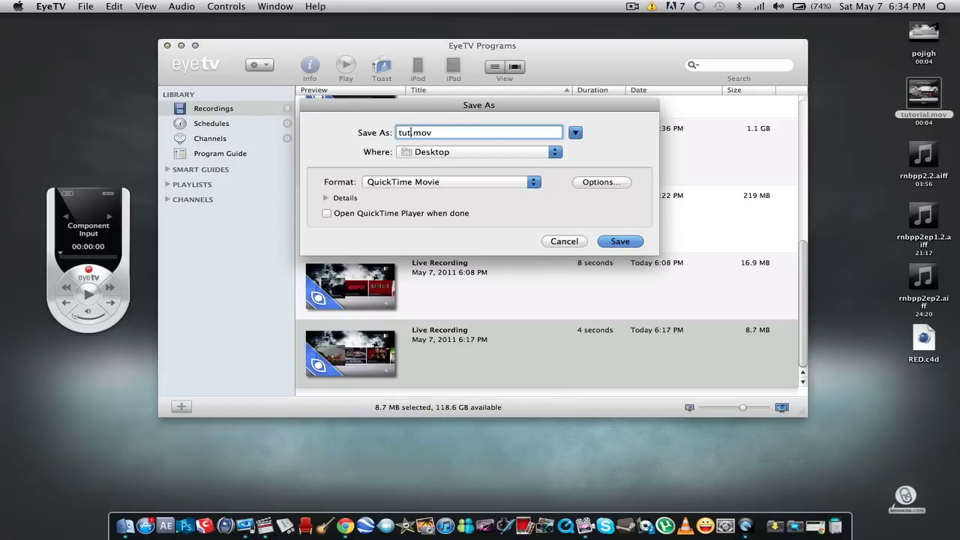
text(al)
- Set the export video compression to H.264 at 59.94 fps with Best quality
click(591, 184)
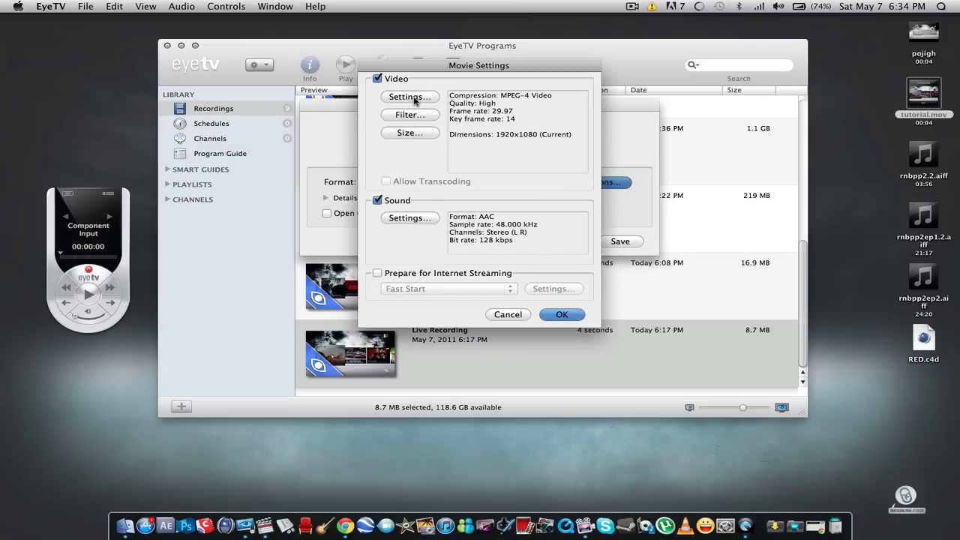
click(414, 97)
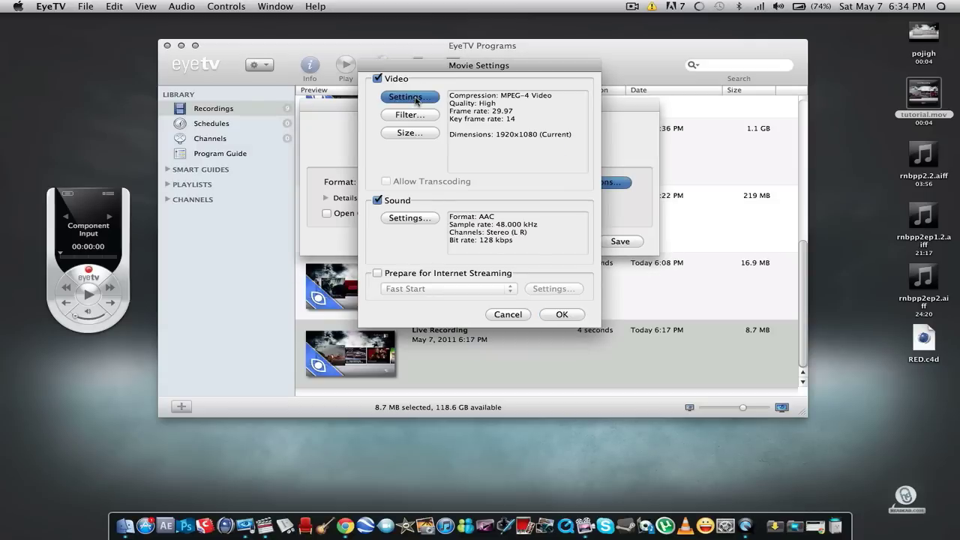
click(454, 71)
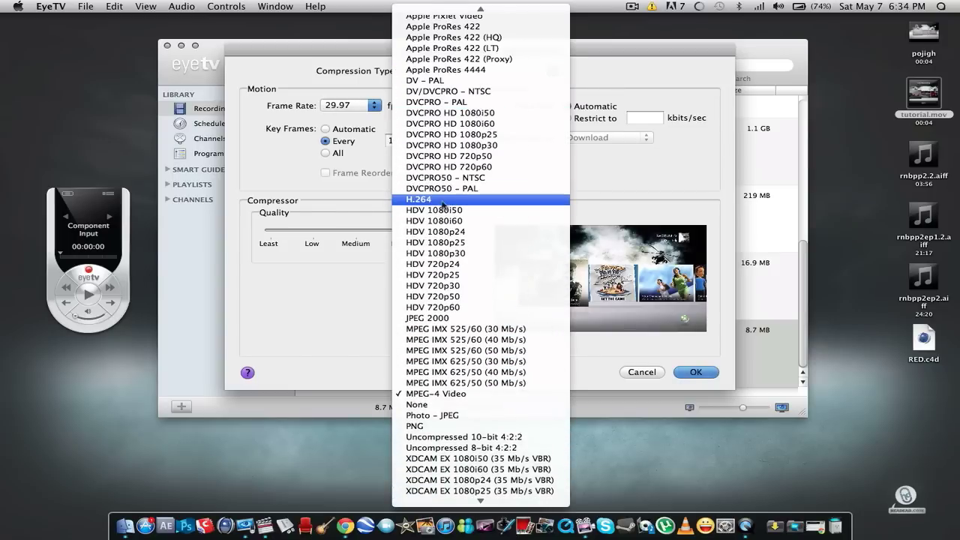
click(440, 202)
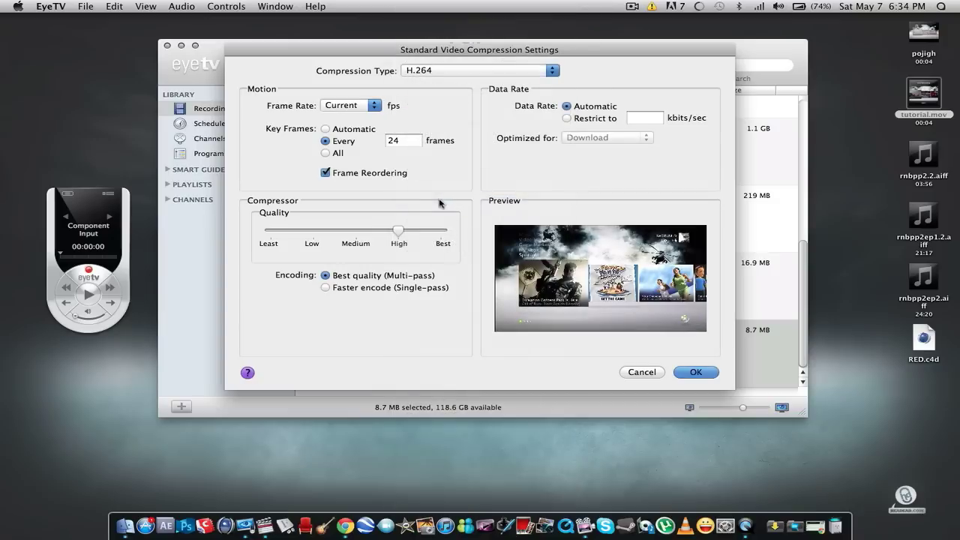
click(342, 107)
click(338, 219)
drag(398, 230, 441, 231)
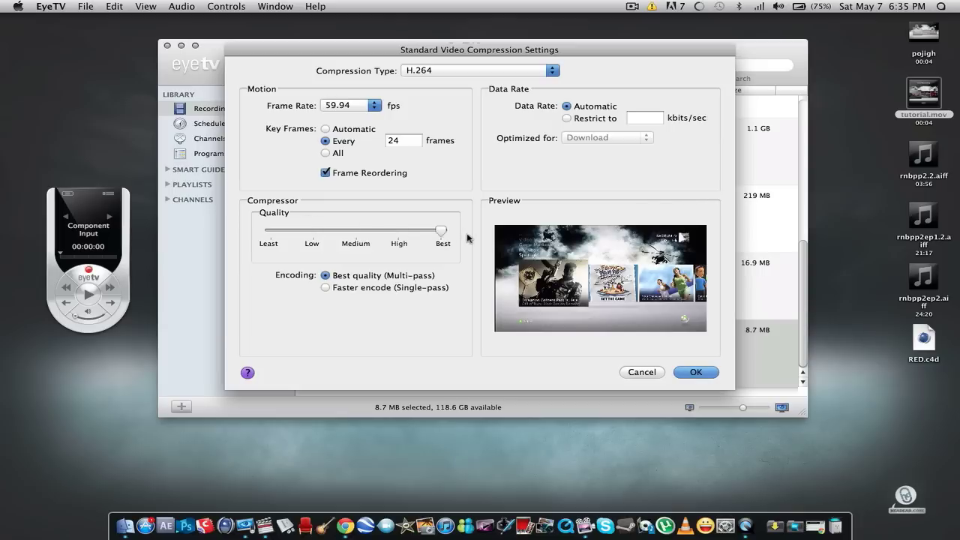
click(694, 372)
- Browse the Sharpen video filters and close them without applying any
click(409, 117)
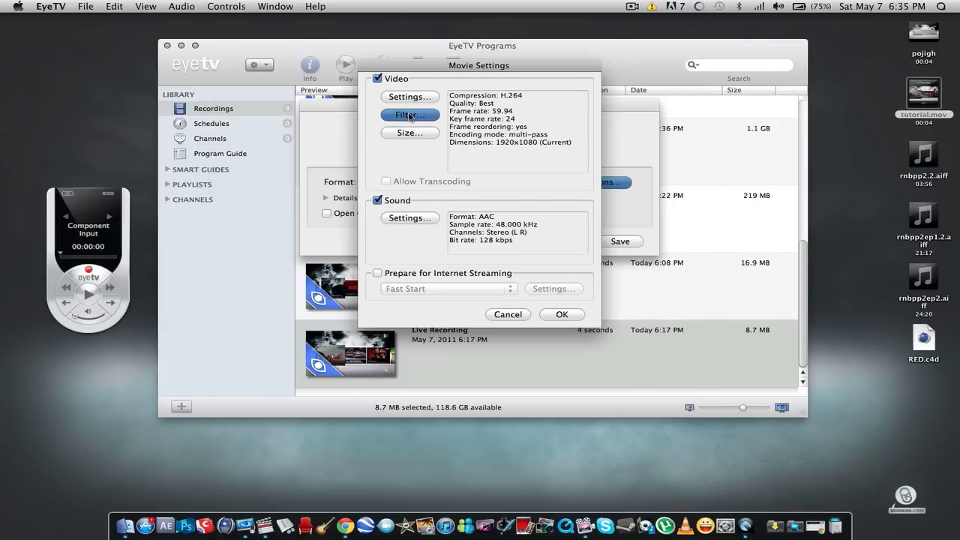
click(337, 123)
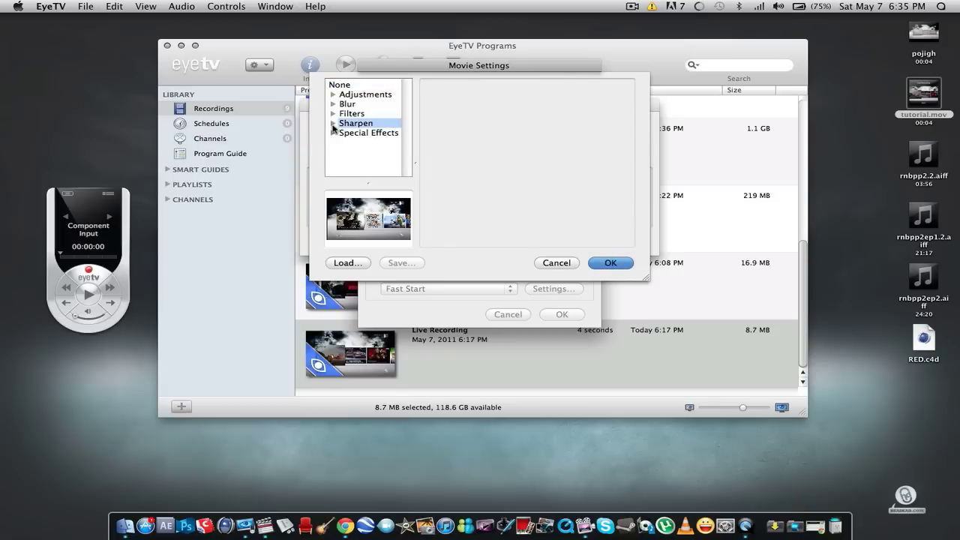
click(332, 123)
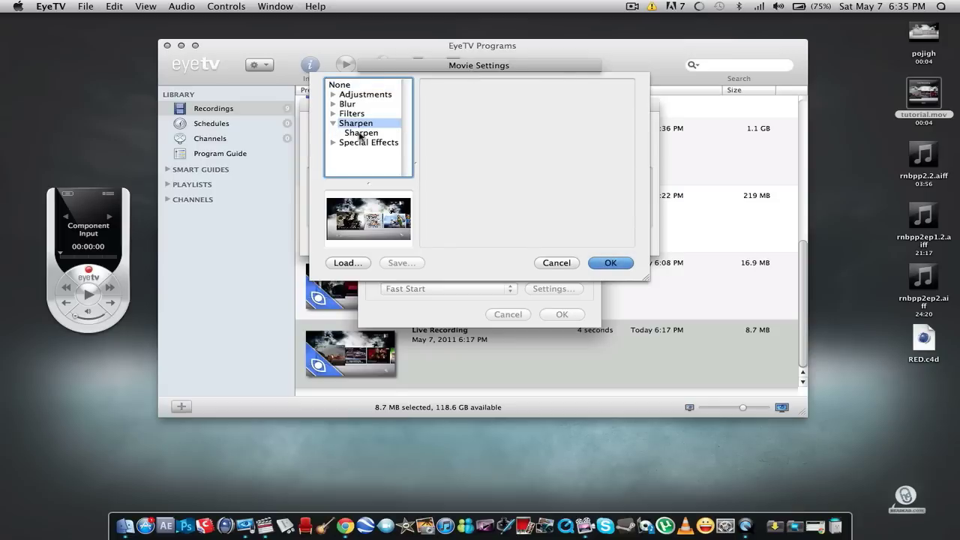
click(556, 263)
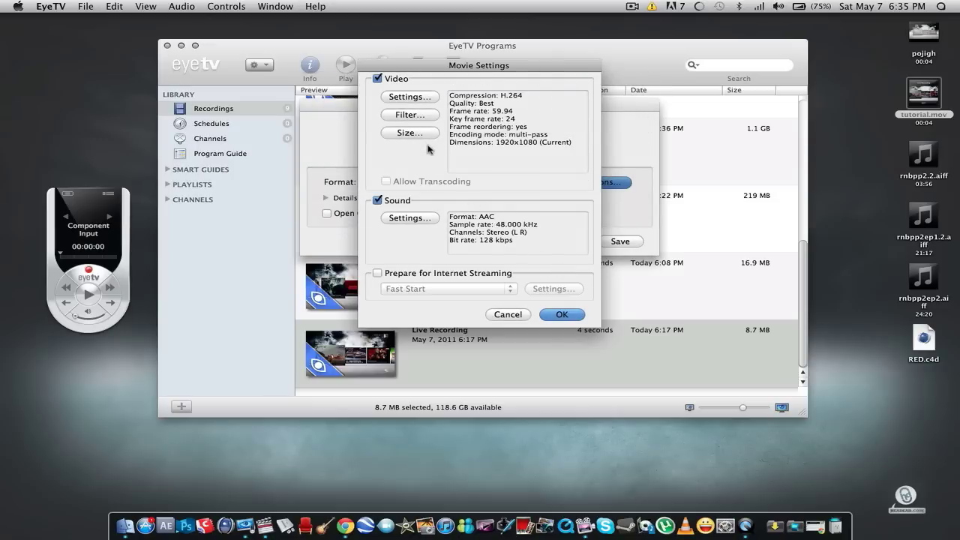
- Set the export size to the 1280 x 720 HD preset
click(409, 133)
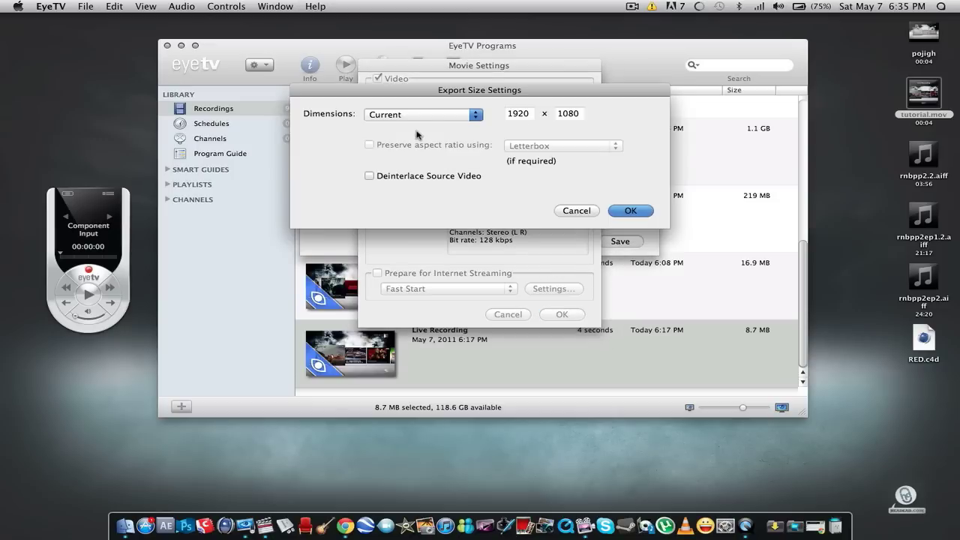
click(459, 118)
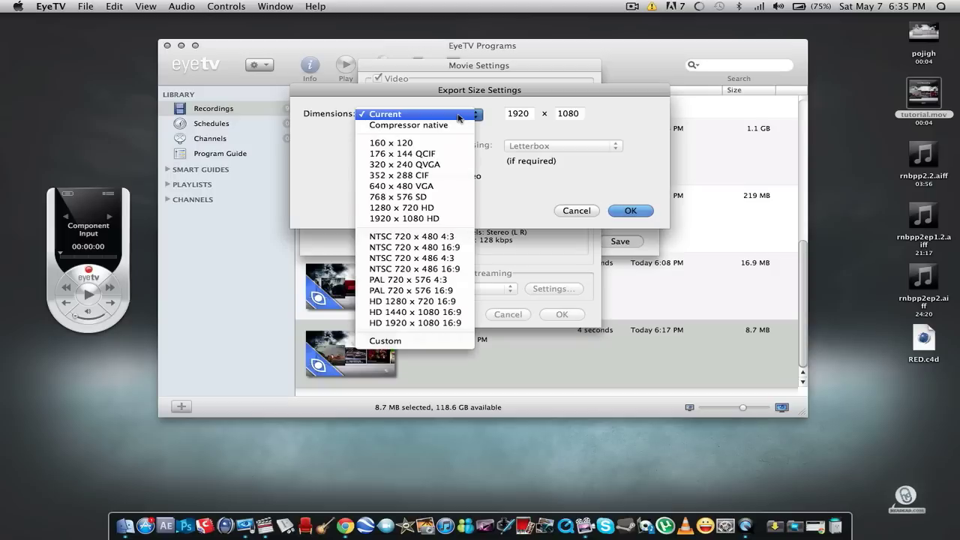
click(399, 208)
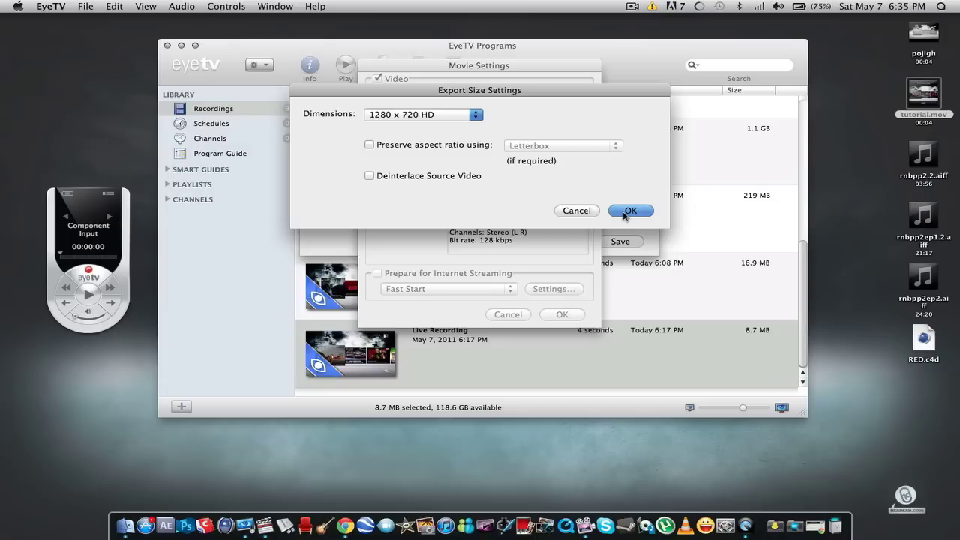
click(626, 211)
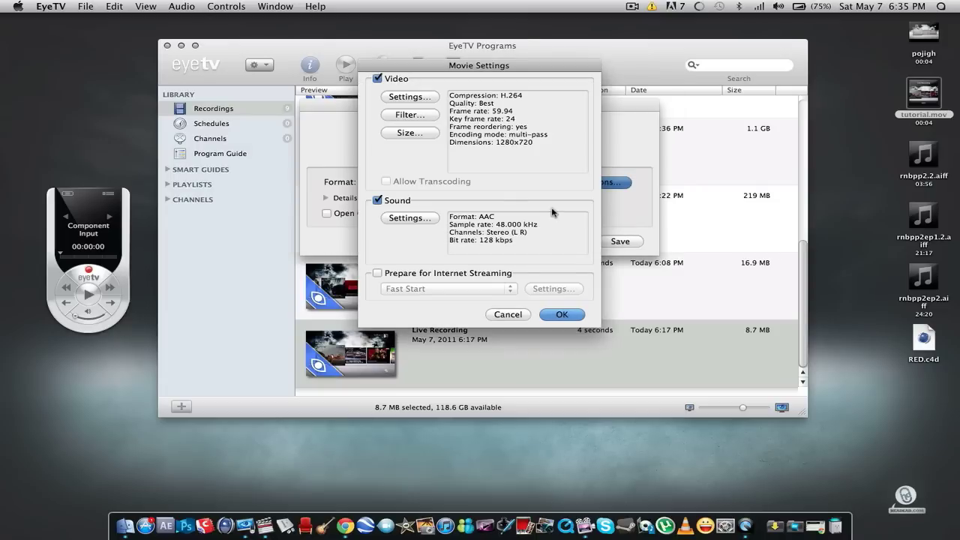
- Keep the AAC 48 kHz stereo sound, cancel the export unsaved, and switch to Final Cut Pro
click(410, 218)
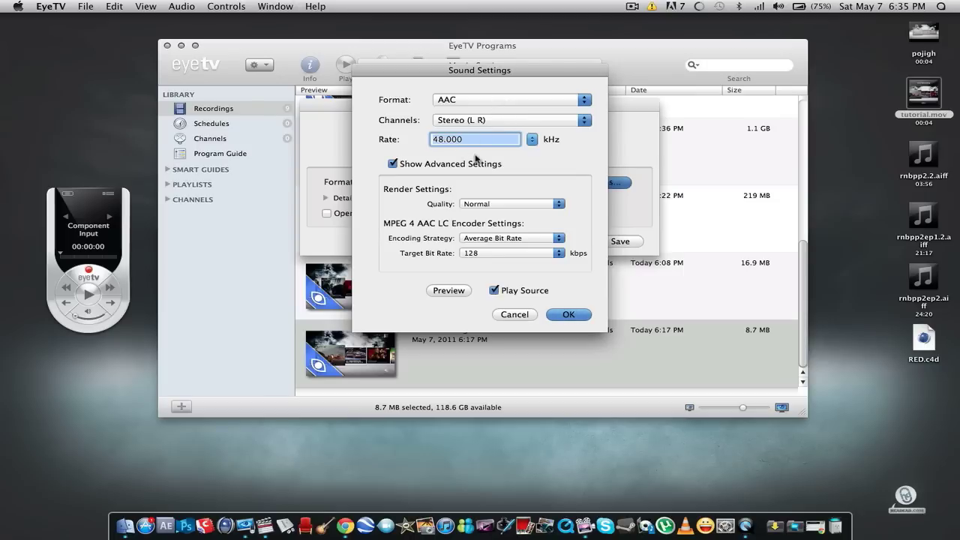
click(564, 315)
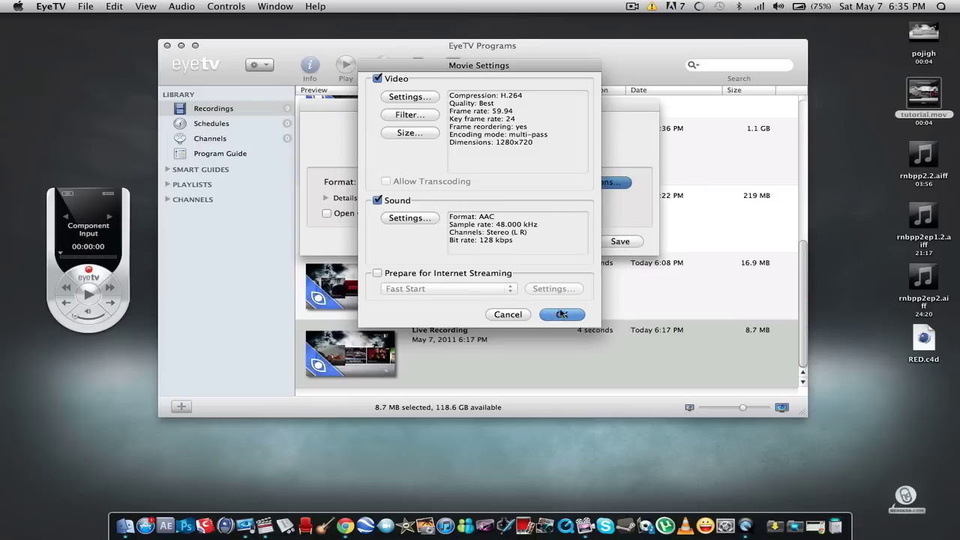
click(576, 316)
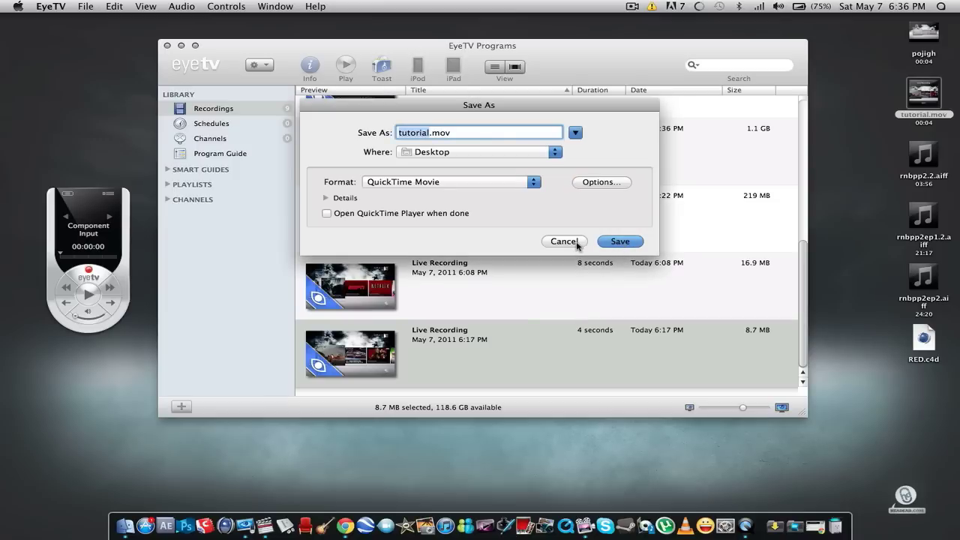
click(578, 242)
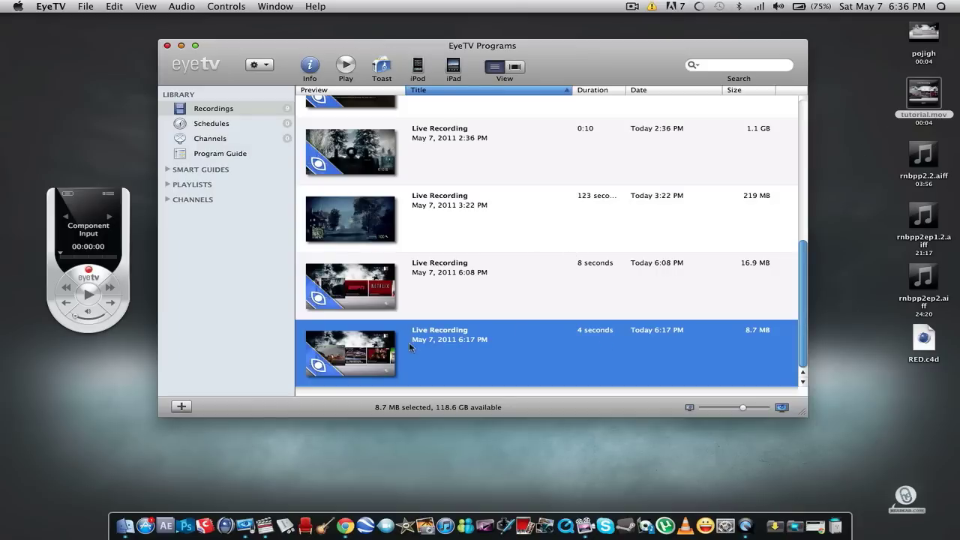
click(266, 525)
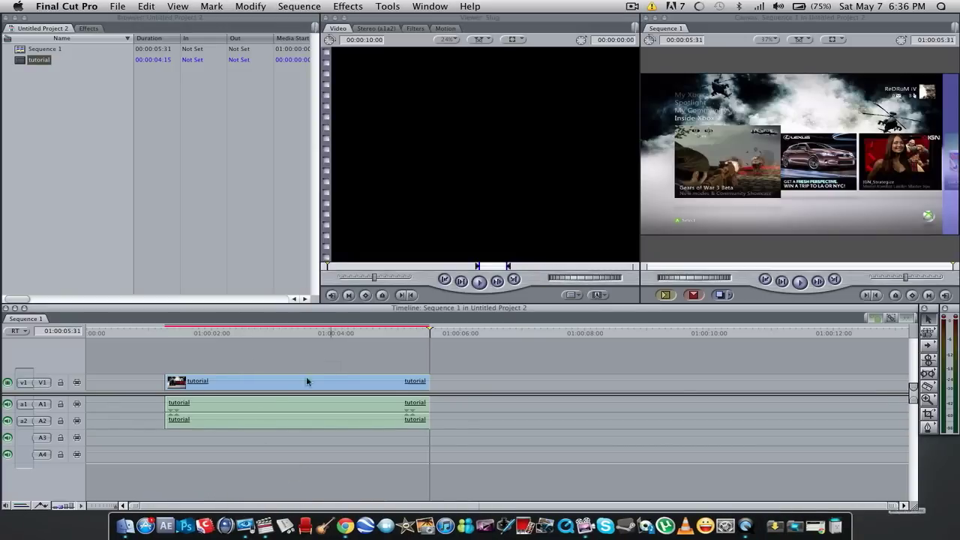
- Move the tutorial clips to the timeline start and begin a QuickTime Conversion export named 'jhgfd'
click(307, 380)
drag(340, 361, 184, 420)
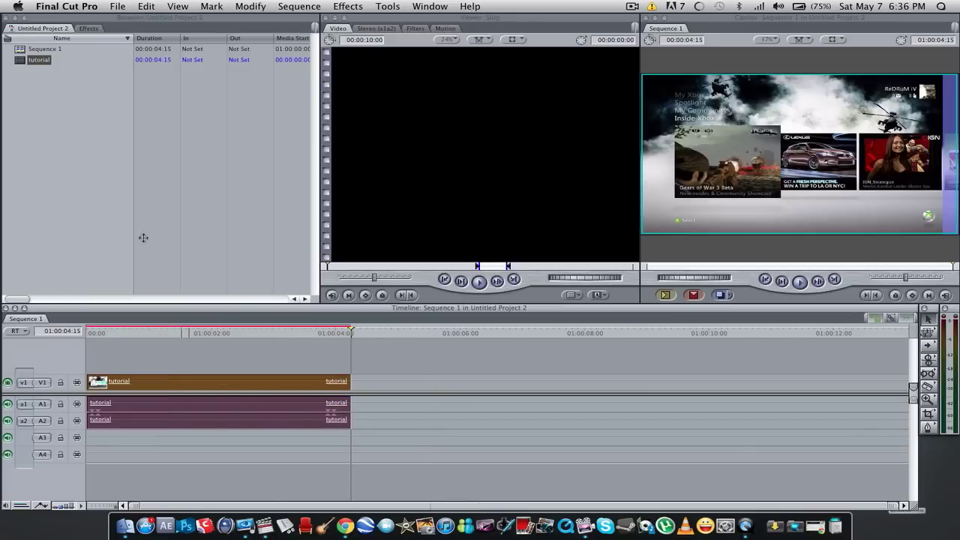
click(120, 6)
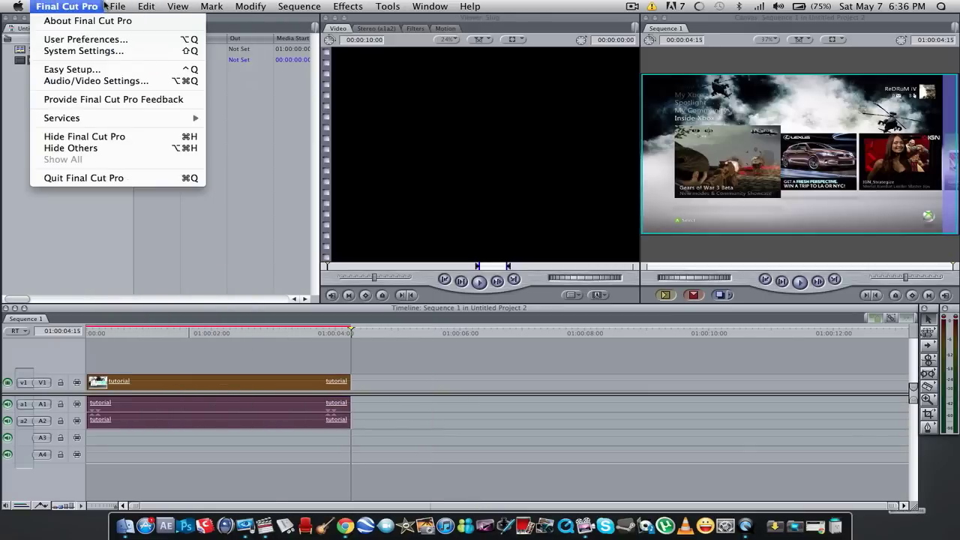
mouse_move(166, 204)
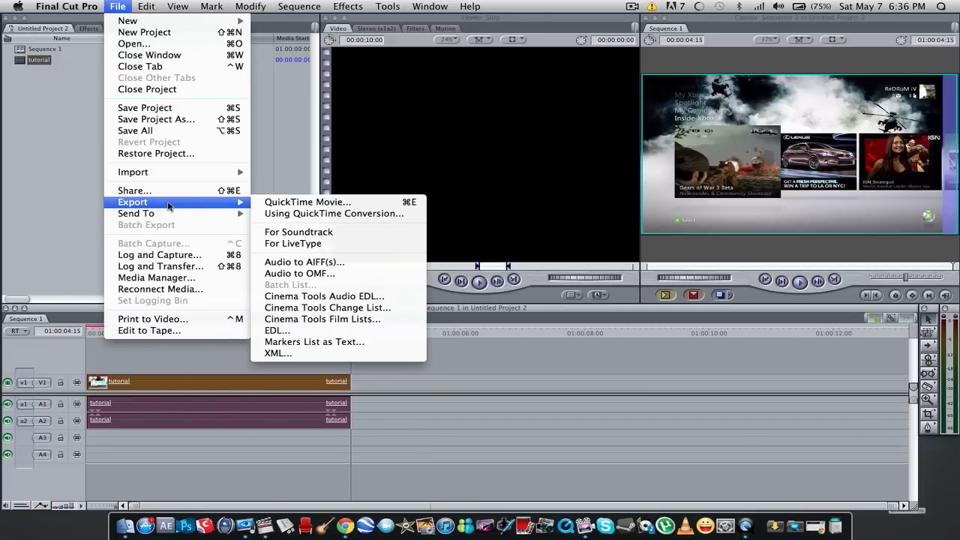
click(312, 215)
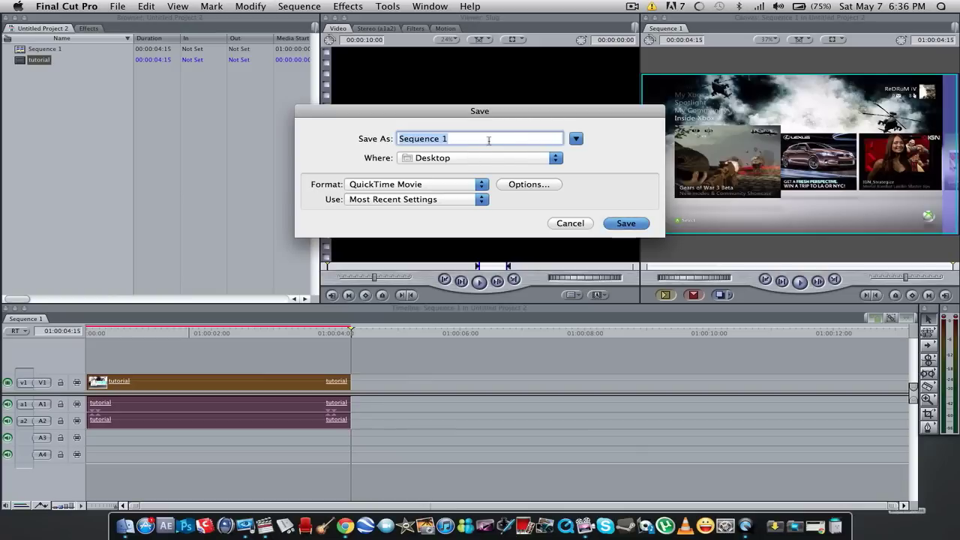
text(jhgfd)
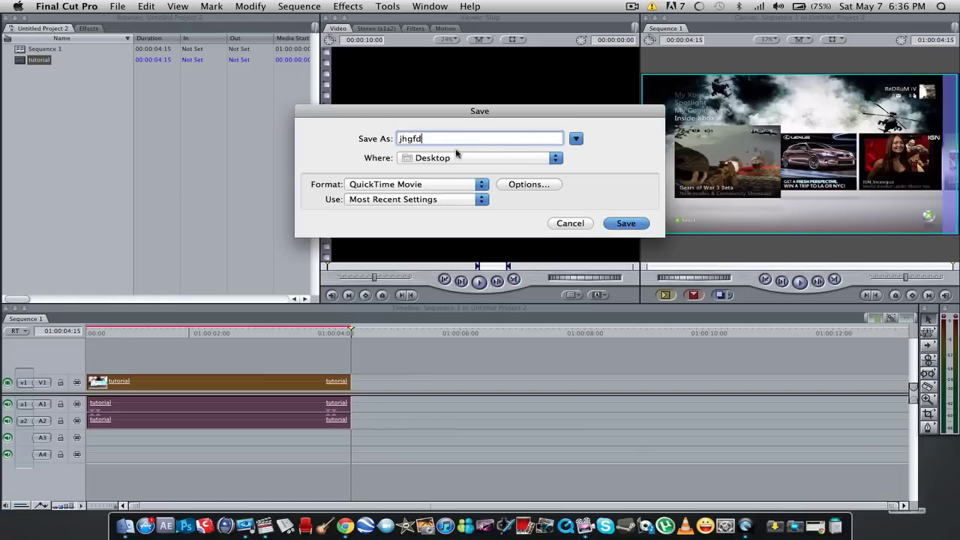
click(507, 185)
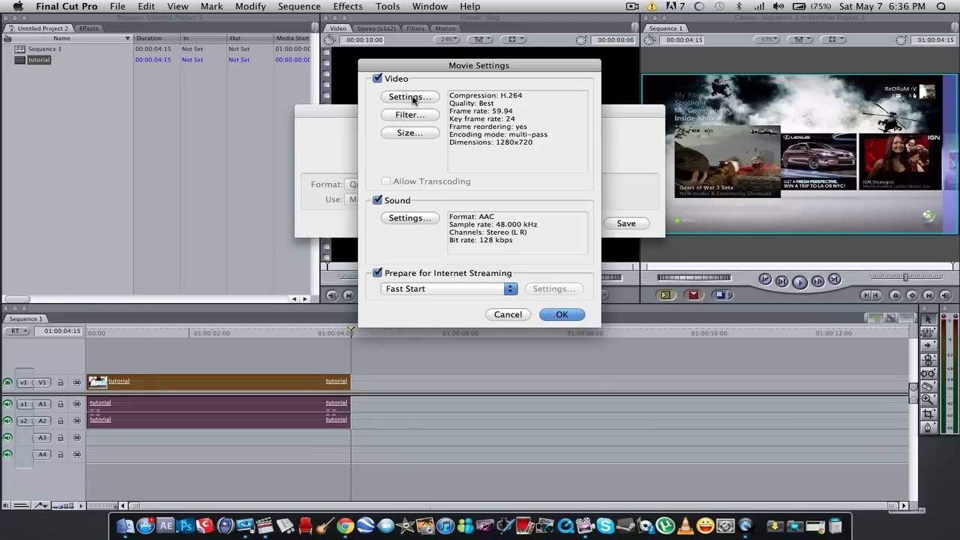
- Confirm H.264 at 59.94 fps Best quality, 1280 x 720 HD size, and unchanged AAC 48 kHz stereo sound
click(413, 99)
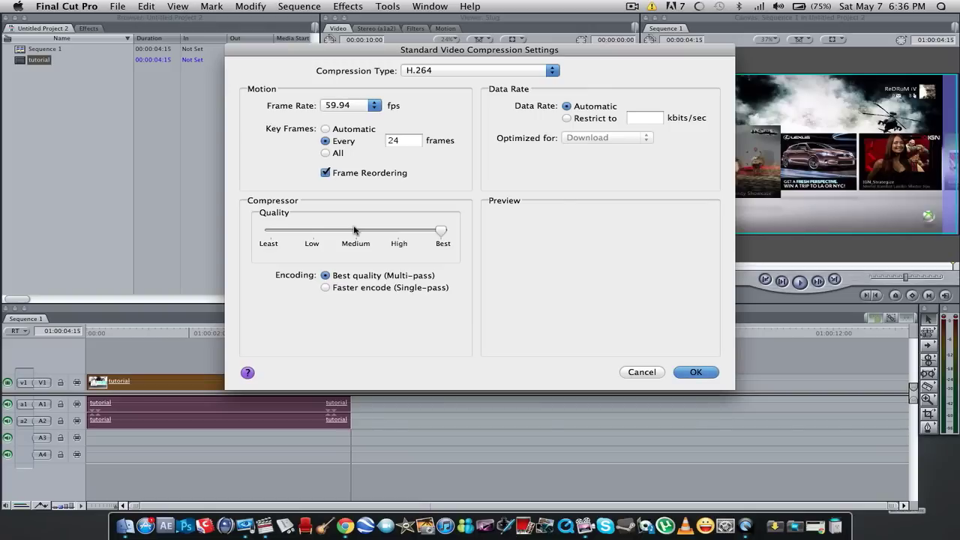
click(702, 375)
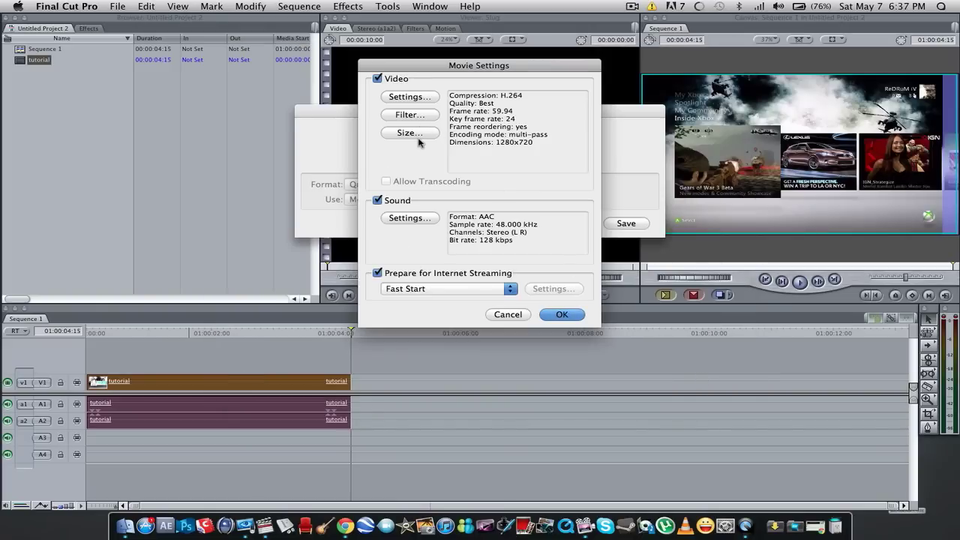
click(409, 133)
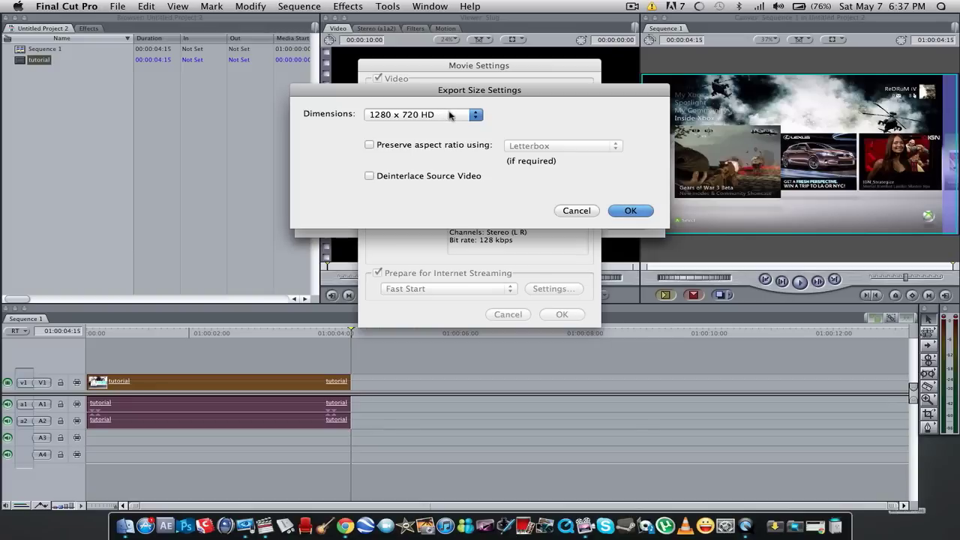
click(623, 210)
click(412, 219)
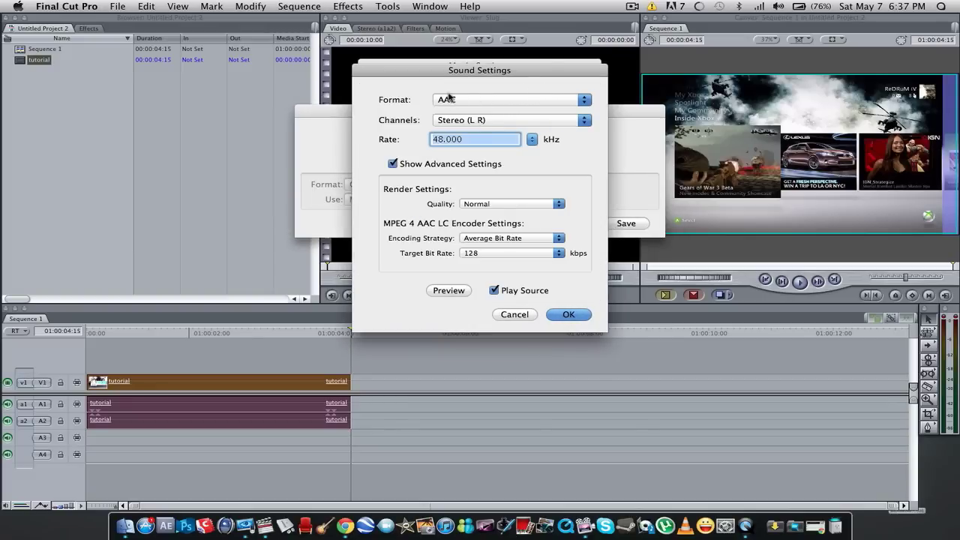
click(521, 316)
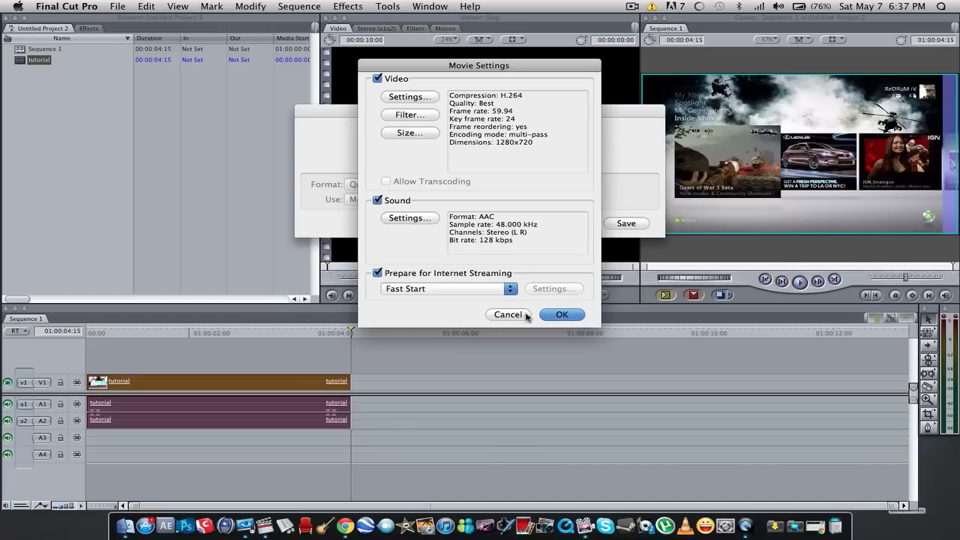
click(563, 315)
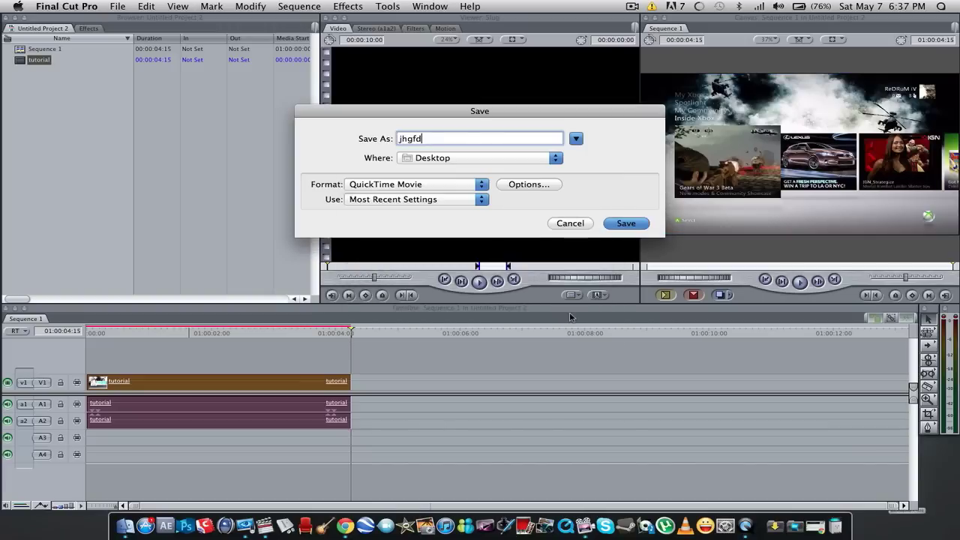